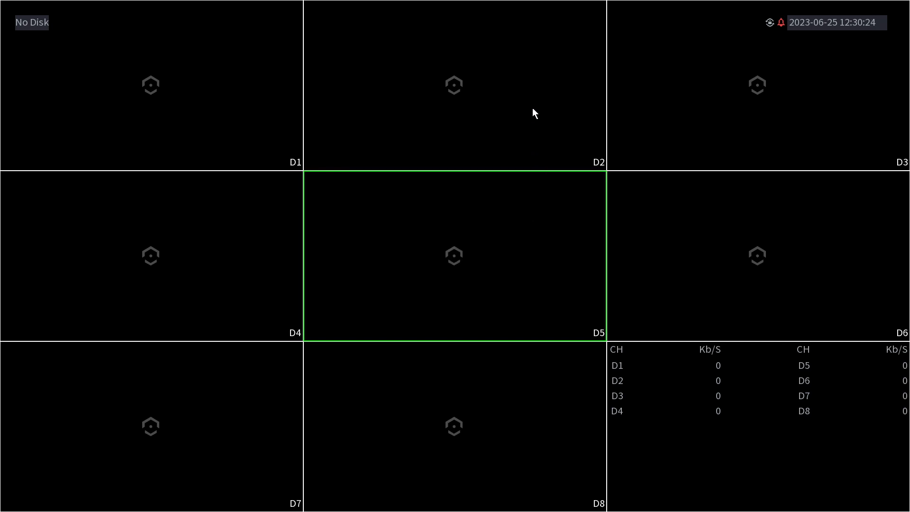
# - From the live view's right-click Main Menu, go to the ALARM section's alarm info search page
pyautogui.rightClick(532, 107)
pyautogui.click(566, 117)
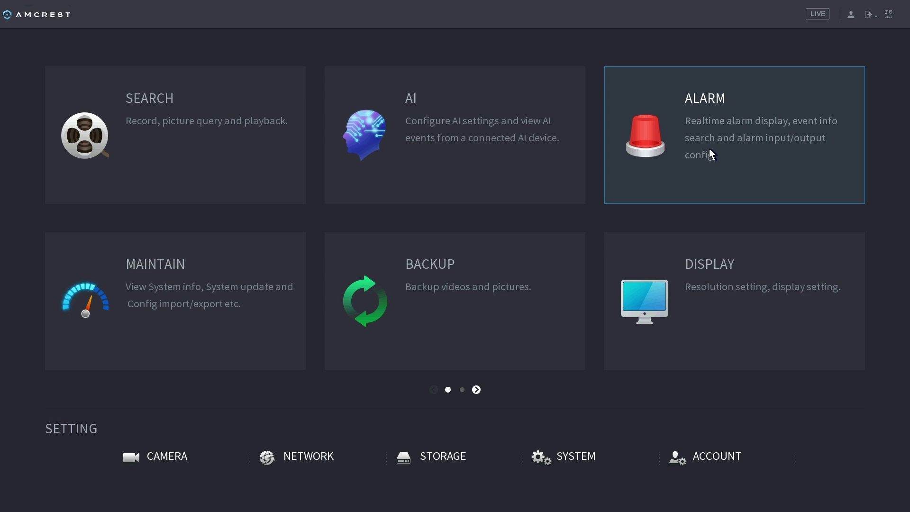
pyautogui.click(692, 127)
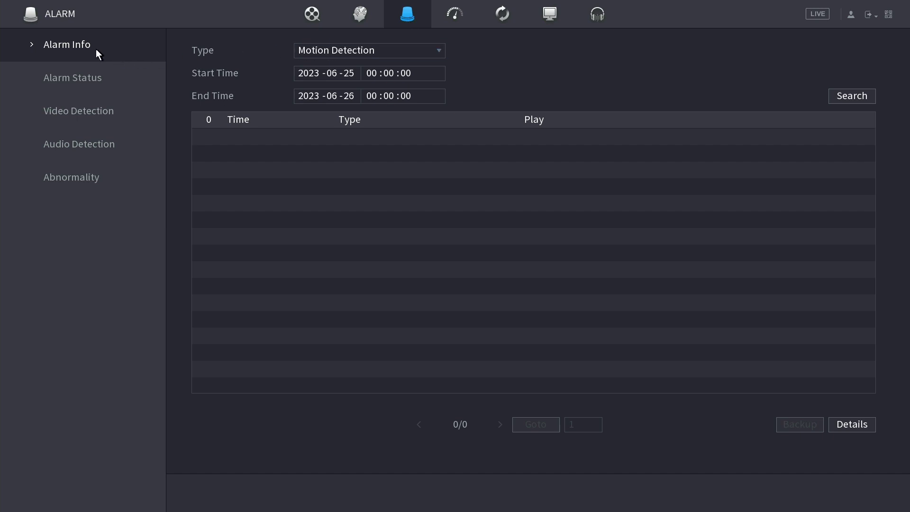
# - Show Abnormality's Disk tab with No Disk kept as the Event Type
pyautogui.click(74, 178)
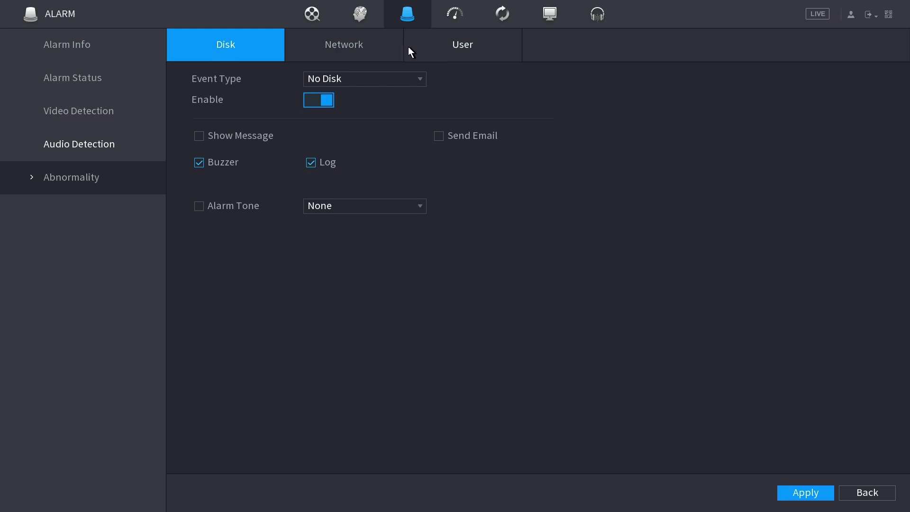
pyautogui.click(382, 80)
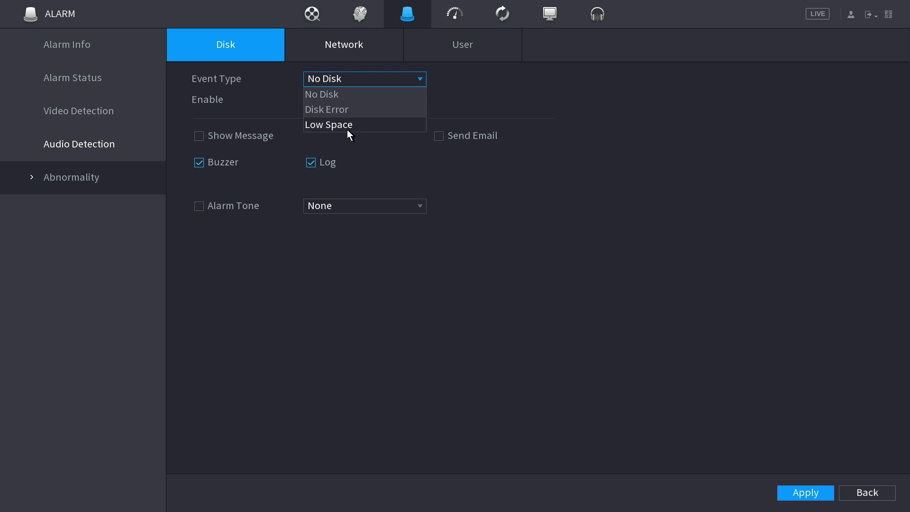
pyautogui.click(359, 84)
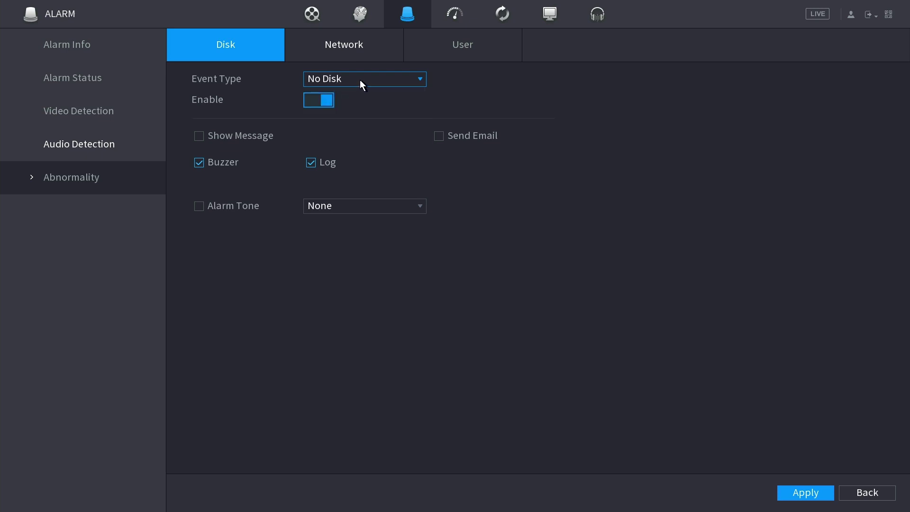